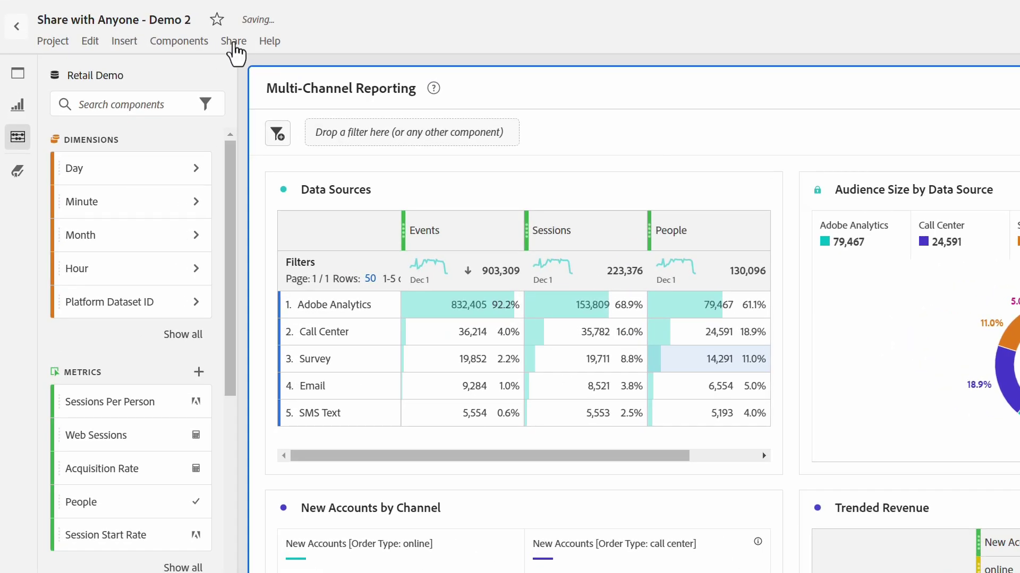
Step: Share the project with Workspace users from the Share menu
left_click(234, 41)
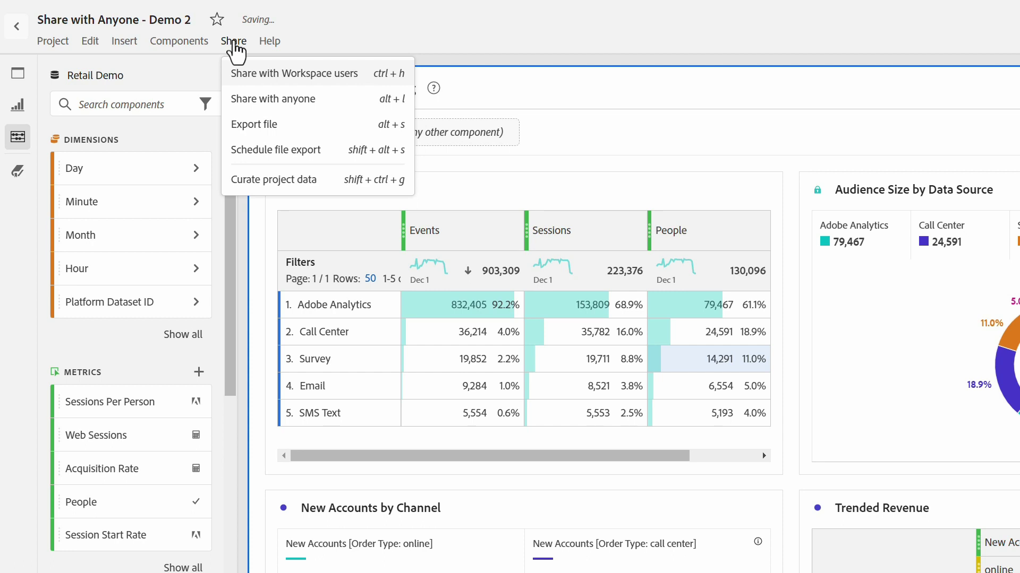
left_click(275, 73)
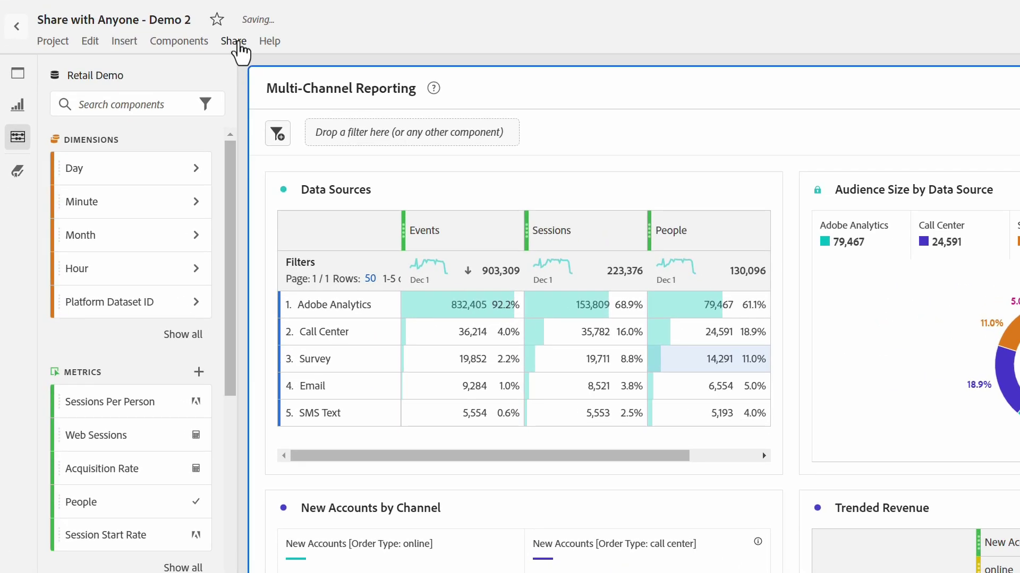
Step: Activate the 'Share with anyone' read-only link and copy its URL
left_click(240, 51)
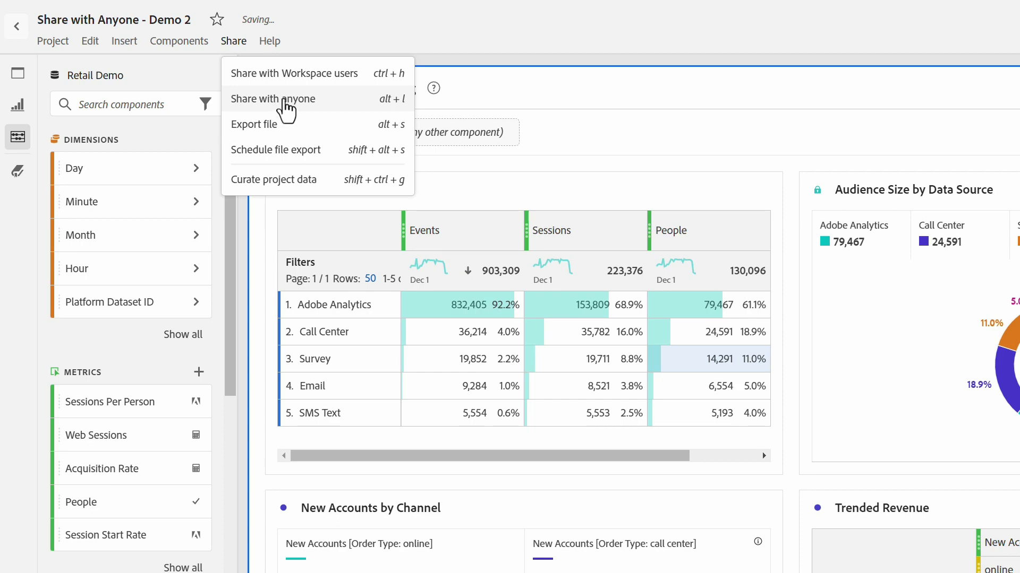
left_click(283, 102)
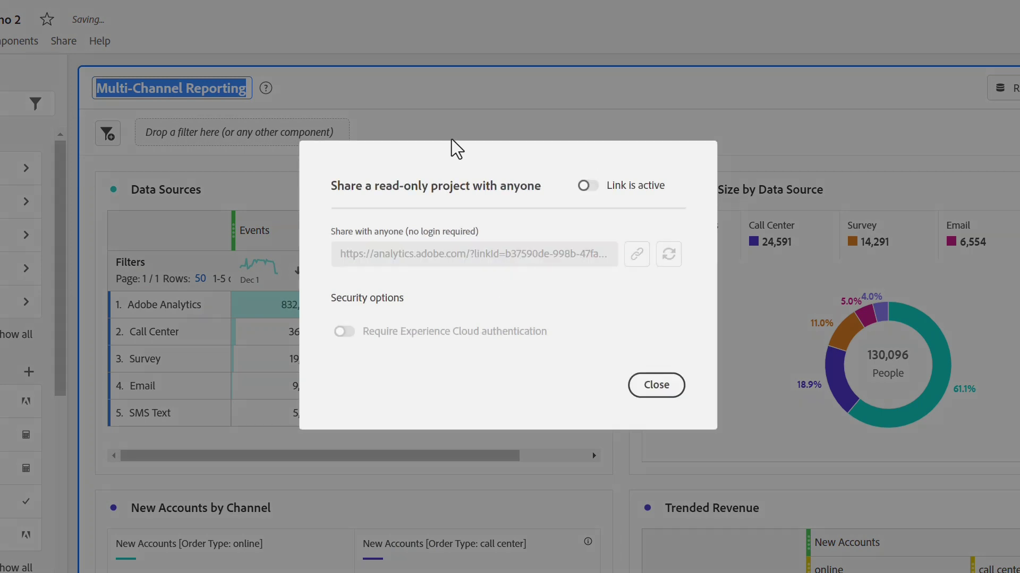
left_click(585, 188)
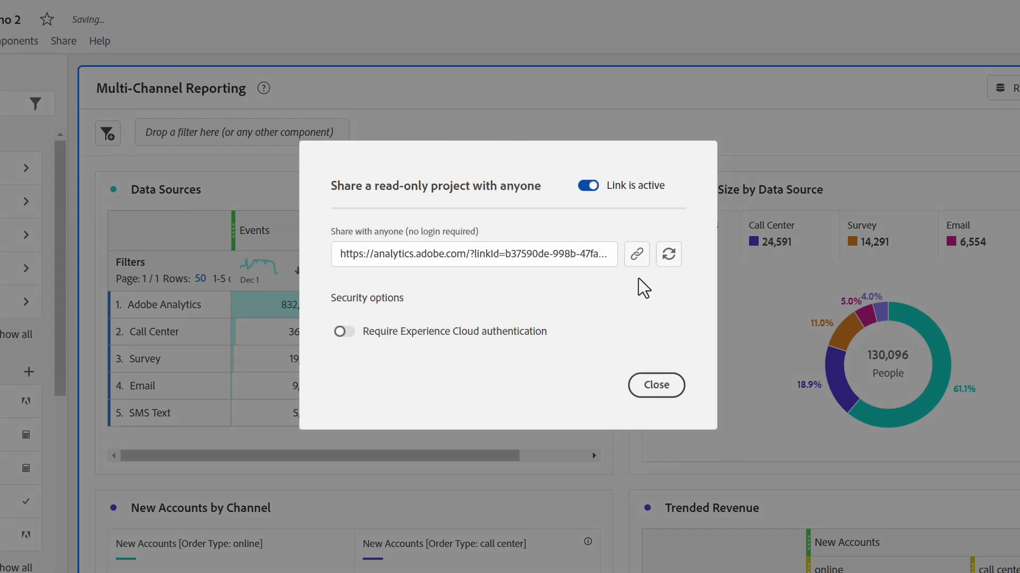
left_click(637, 257)
Step: Require Experience Cloud authentication for the public link and confirm it
left_click(342, 332)
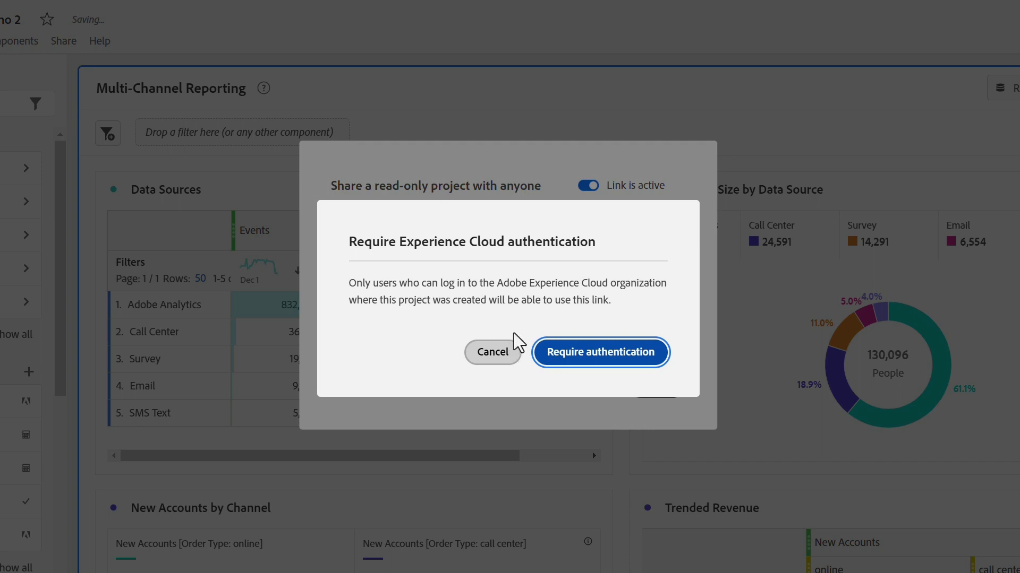
left_click(574, 346)
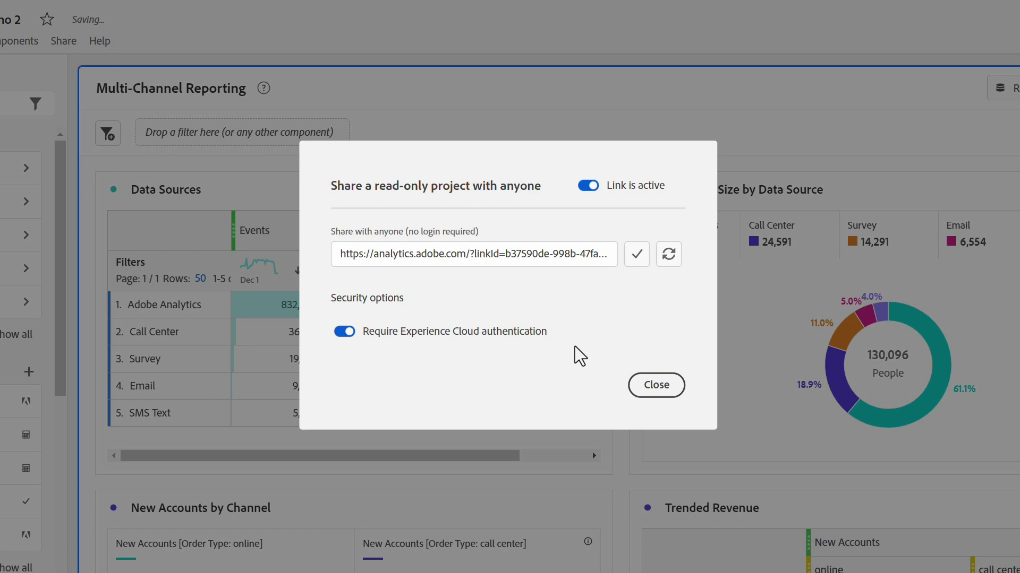
Step: Switch off 'Link is active' and confirm deactivating the public link
left_click(587, 186)
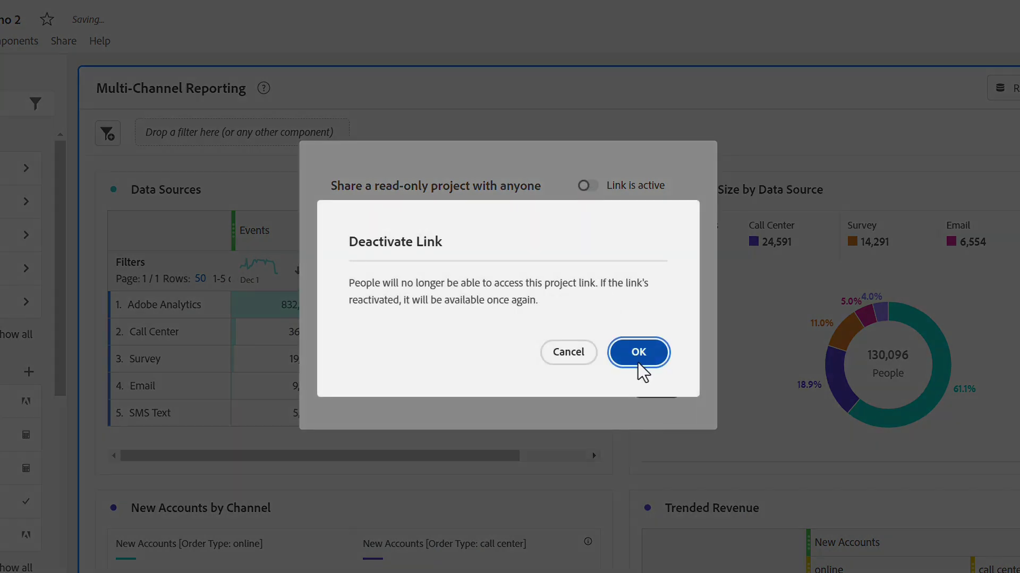
left_click(638, 364)
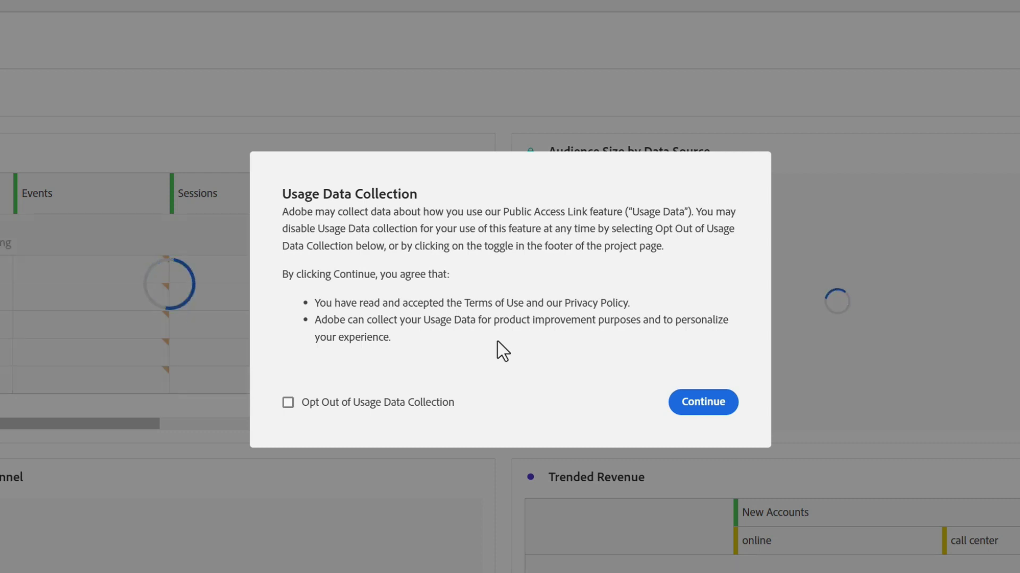
Step: Accept the usage data collection notice to view the shared read-only project
left_click(699, 391)
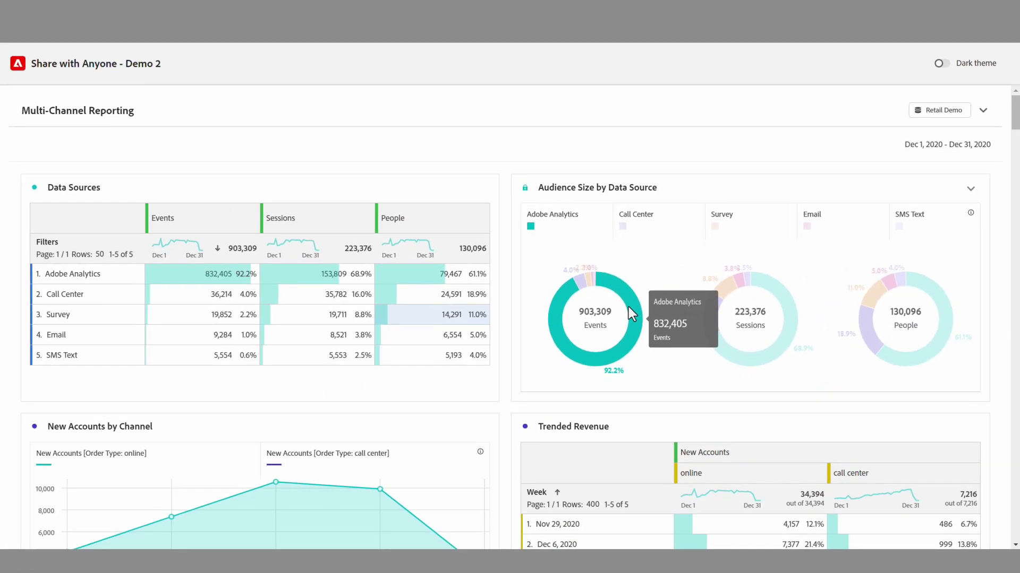
scroll(619, 317, "down", 5)
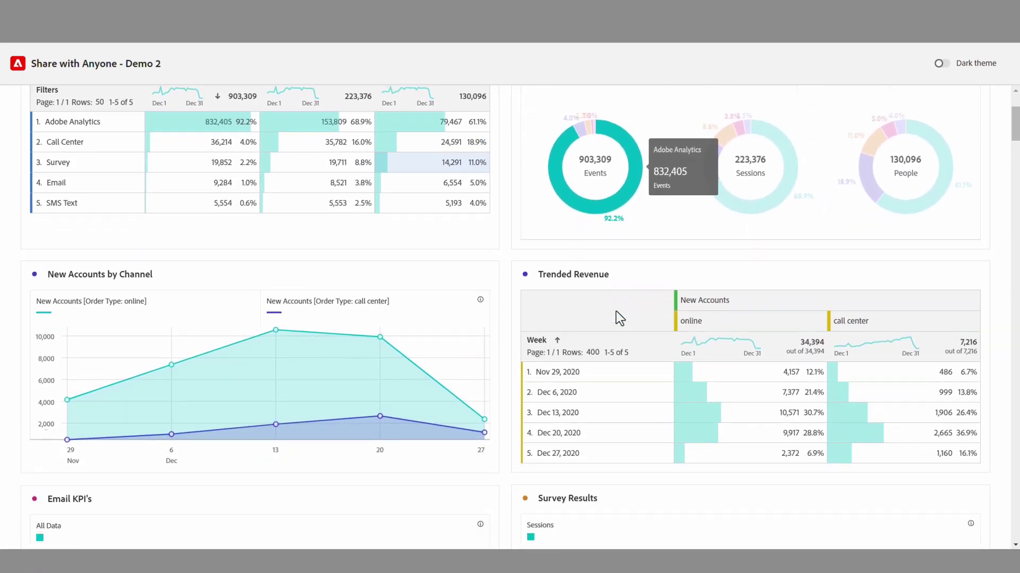
scroll(616, 312, "down", 2)
scroll(616, 312, "down", 4)
scroll(614, 312, "down", 3)
scroll(605, 331, "down", 4)
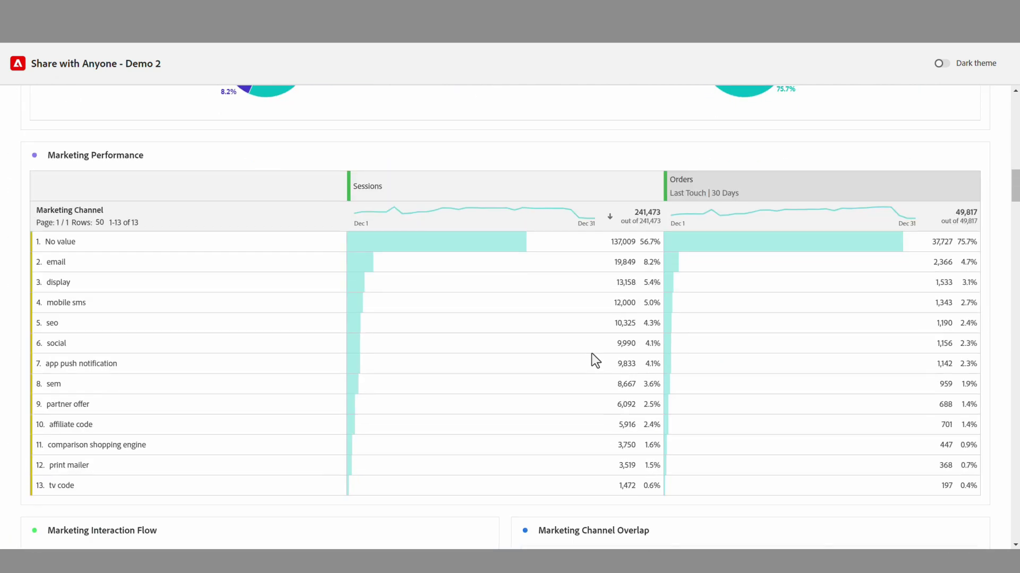
scroll(592, 356, "up", 3)
scroll(592, 356, "up", 5)
scroll(592, 355, "up", 3)
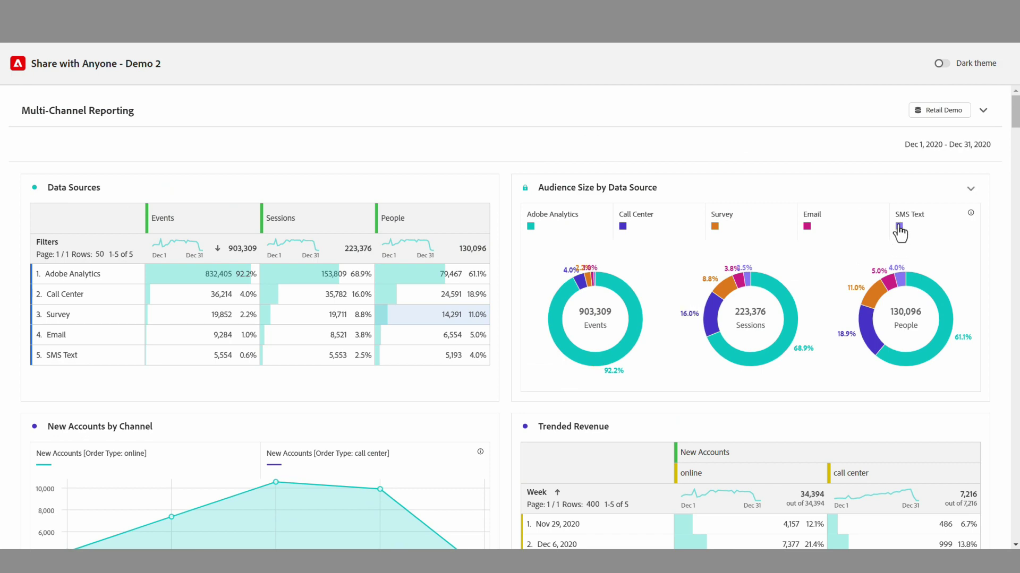
scroll(663, 307, "down", 3)
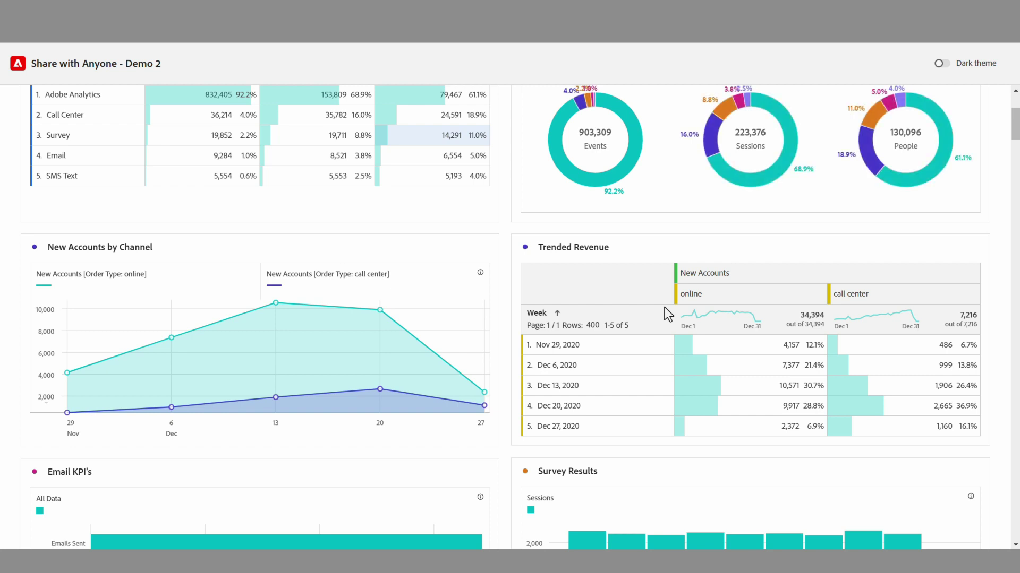
scroll(663, 306, "down", 2)
scroll(663, 307, "down", 3)
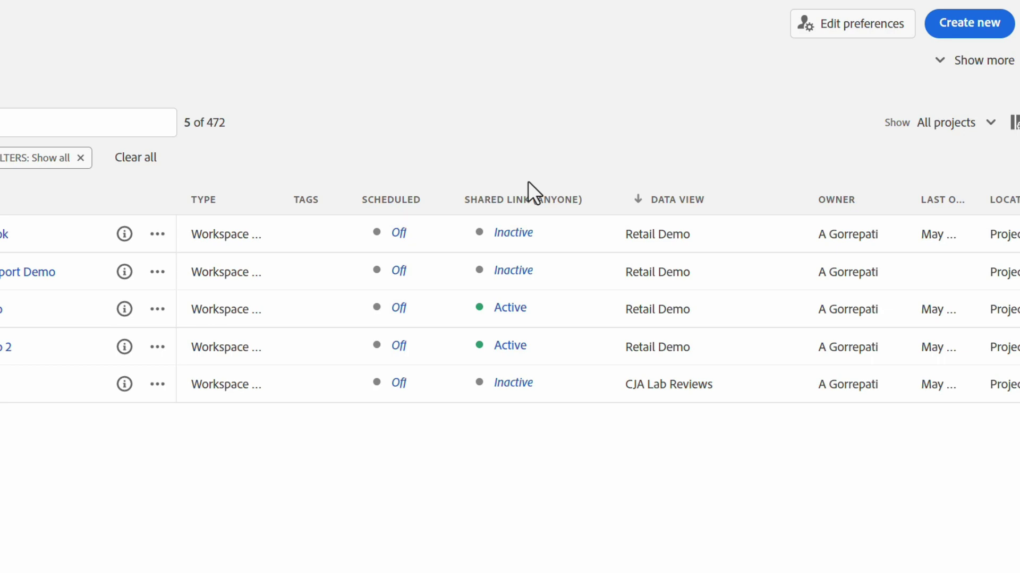
left_click(505, 237)
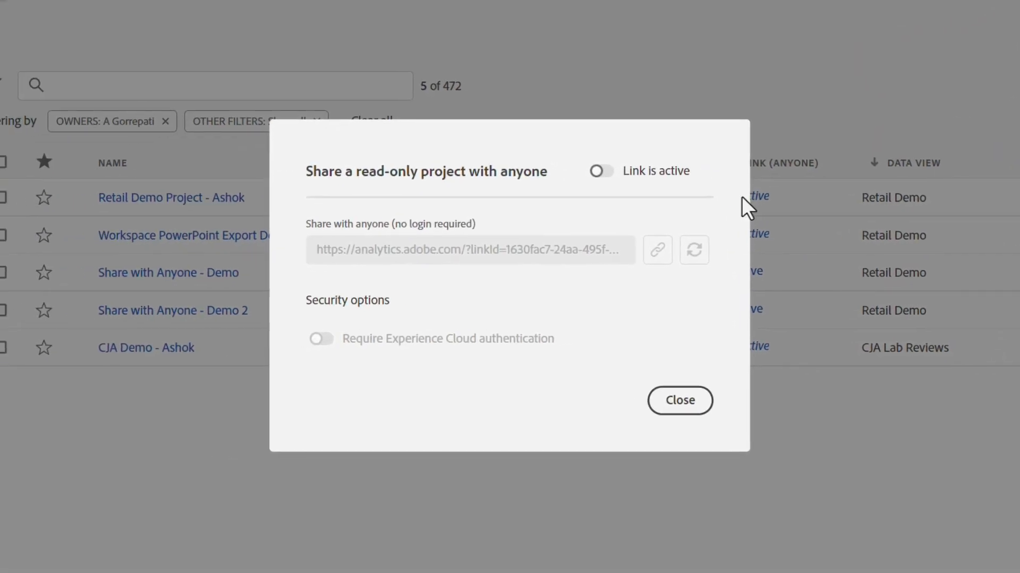
left_click(683, 405)
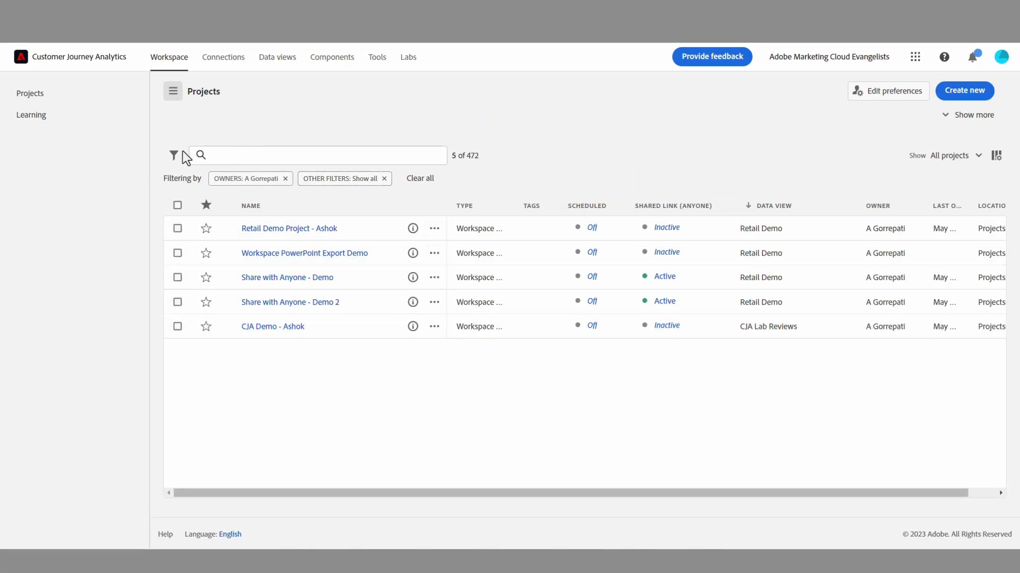
Step: Show the project filter options, then bring up the Components menu
left_click(174, 157)
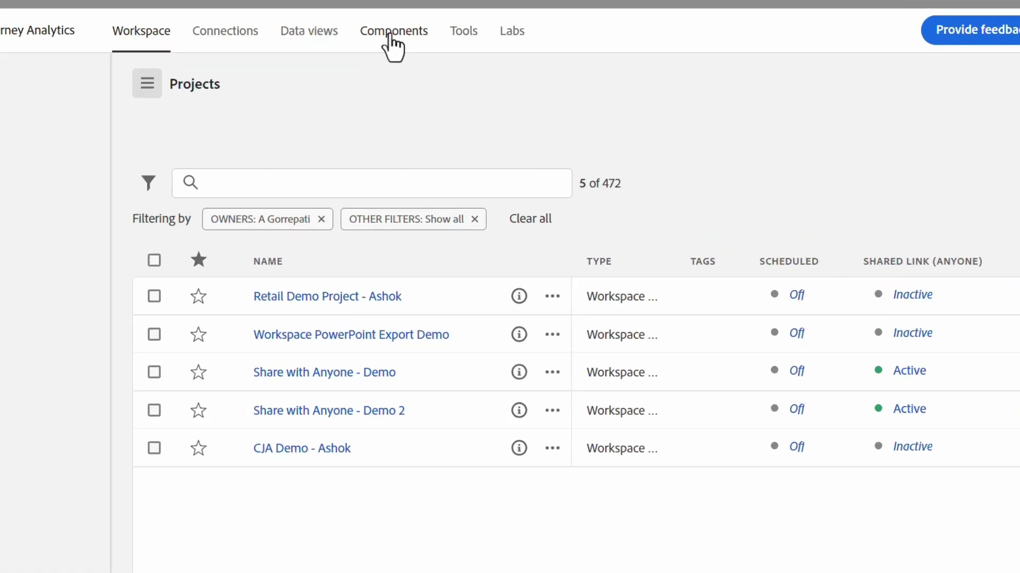
left_click(334, 61)
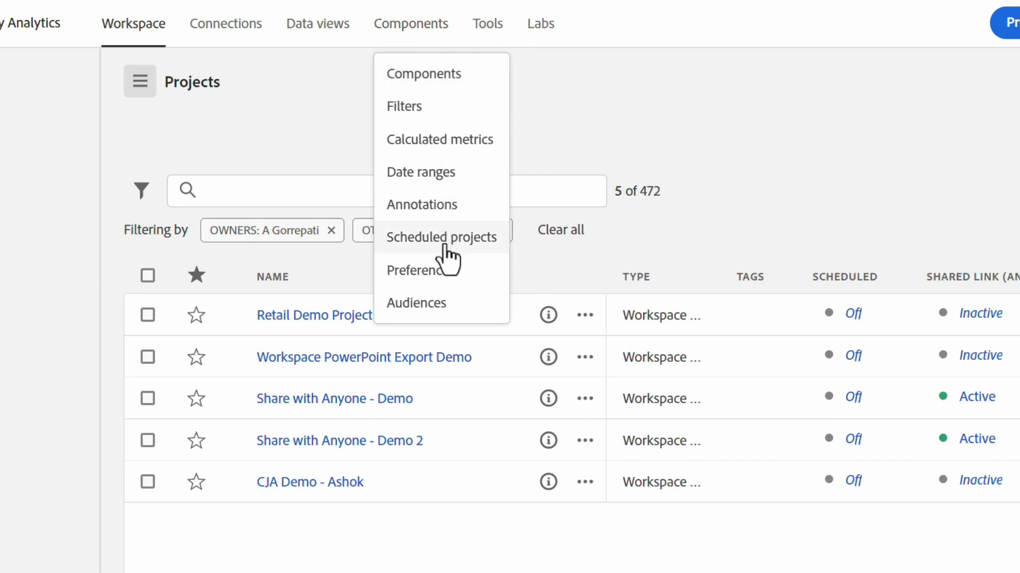
Step: Go to Preferences and show the IMS Organization sharing settings
left_click(440, 274)
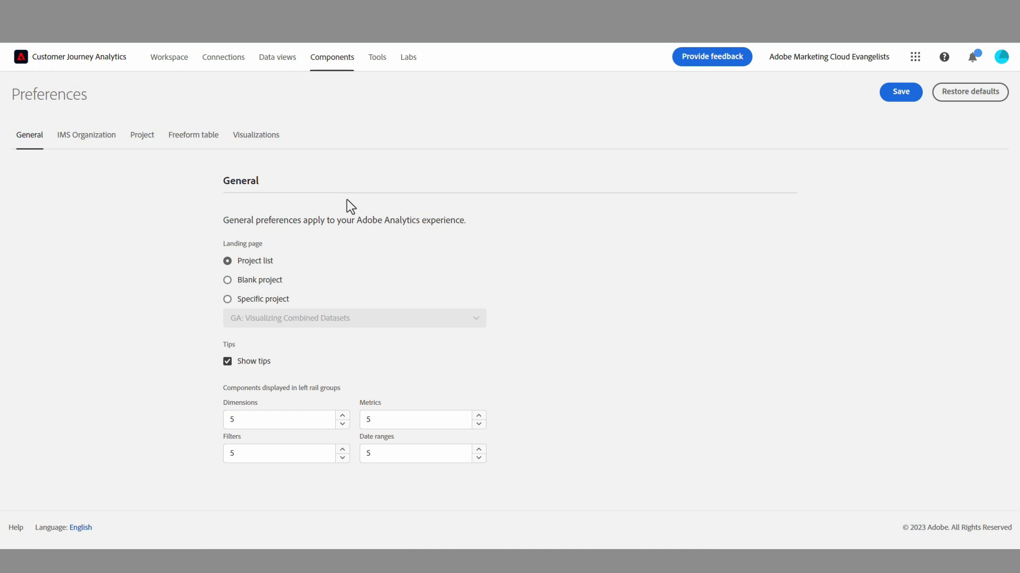
left_click(97, 145)
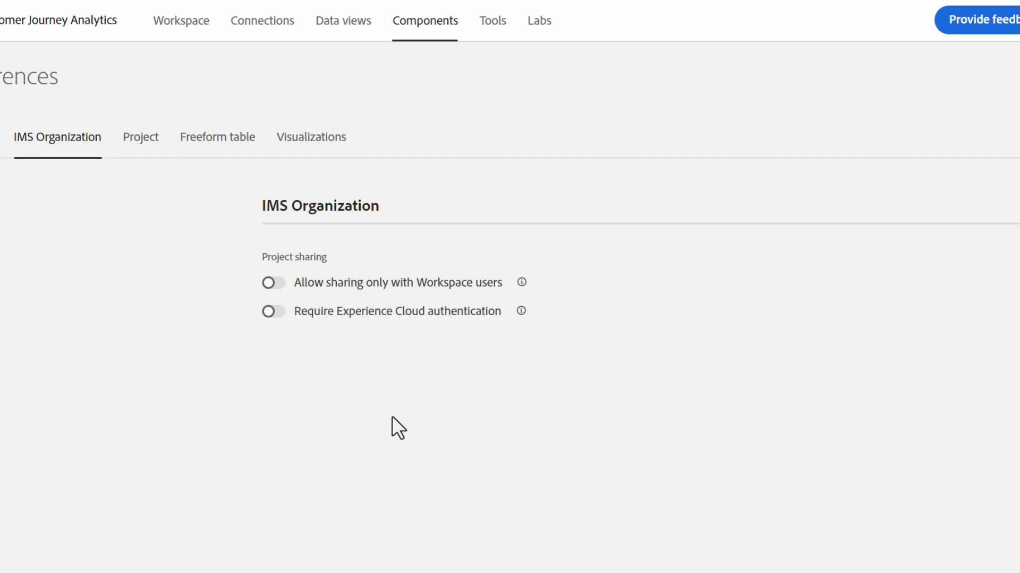
Step: Require Experience Cloud authentication for shared read-only links organization-wide and confirm
left_click(381, 312)
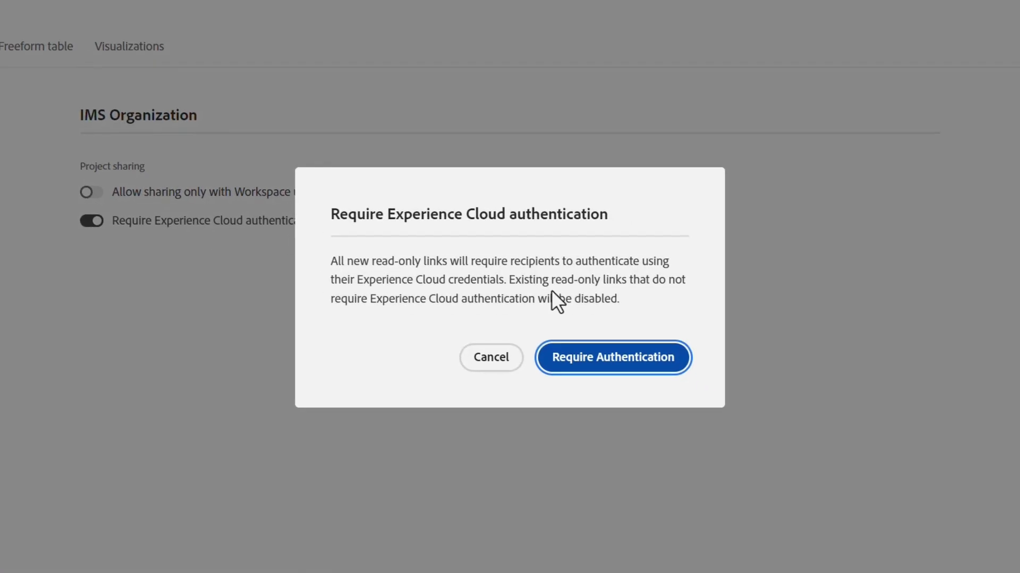
left_click(614, 359)
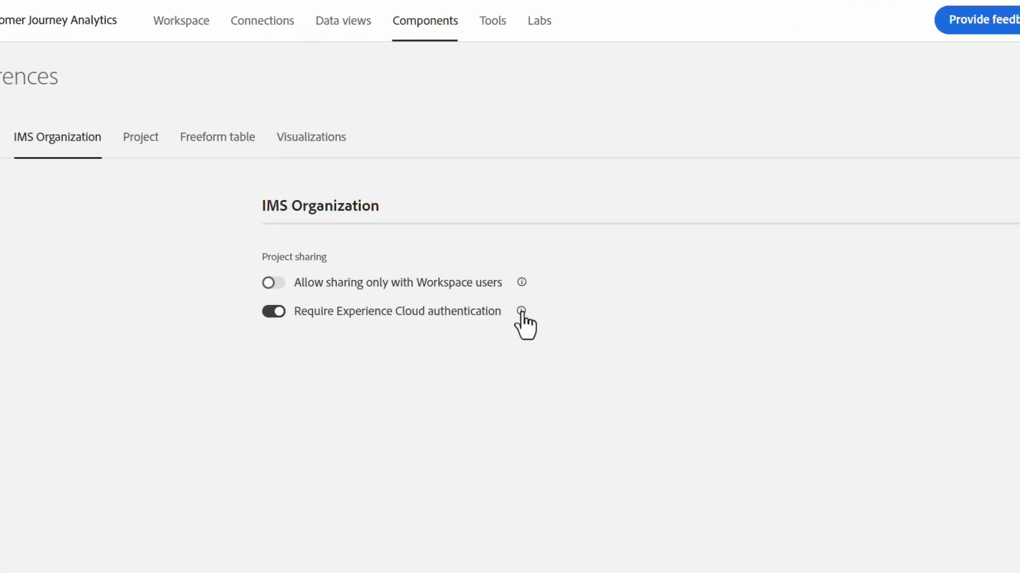
left_click(522, 311)
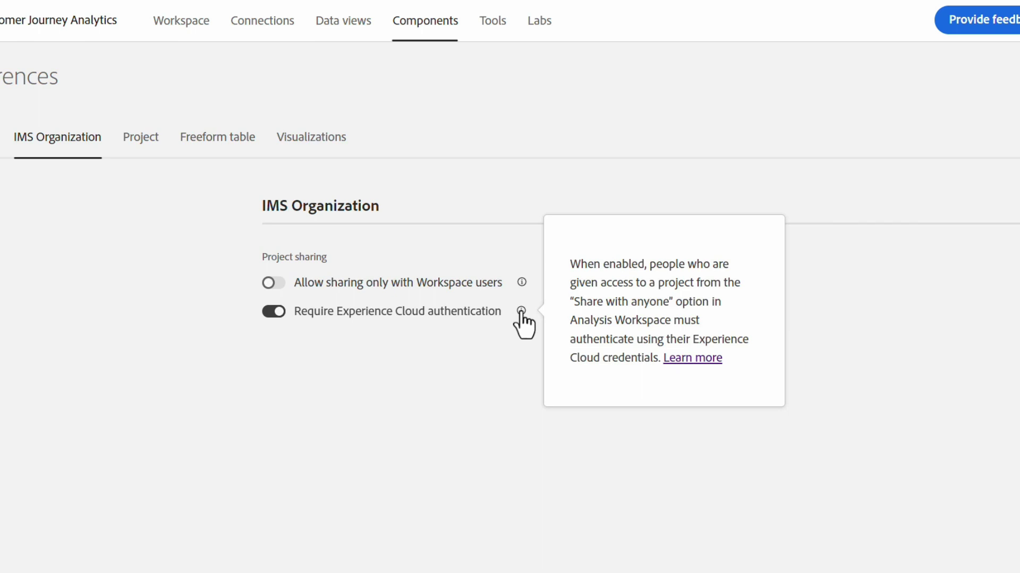
left_click(376, 401)
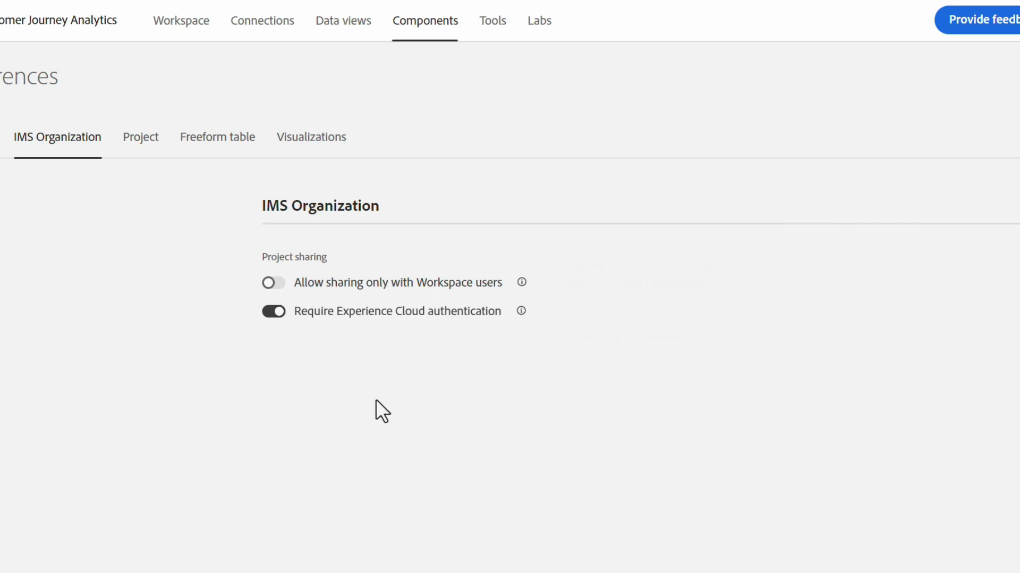